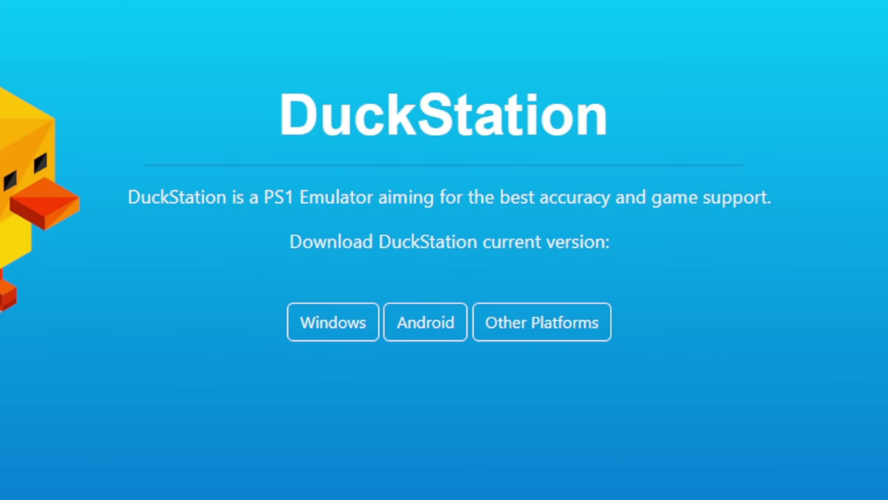
Download the Windows version of DuckStation and extract its archive into a duckstation-windows-x64-release folder on the desktop.
{"action": "left_click", "coordinate": [333, 330]}
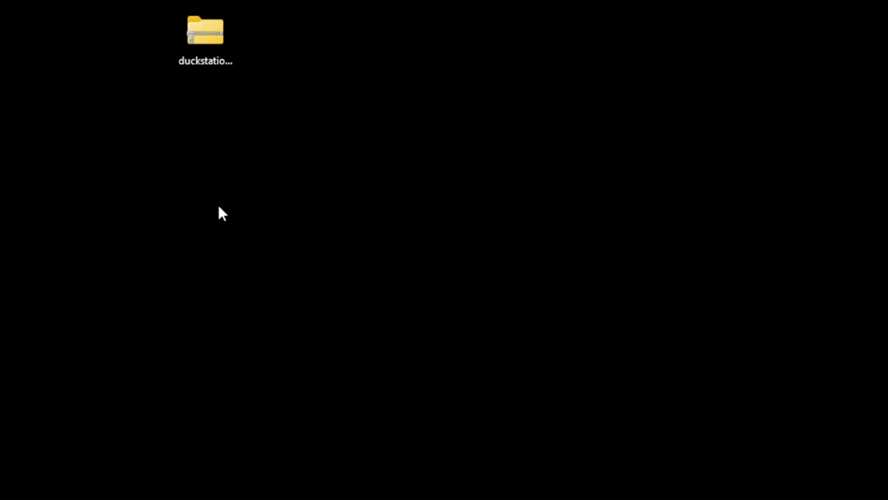
{"action": "right_click", "coordinate": [205, 44]}
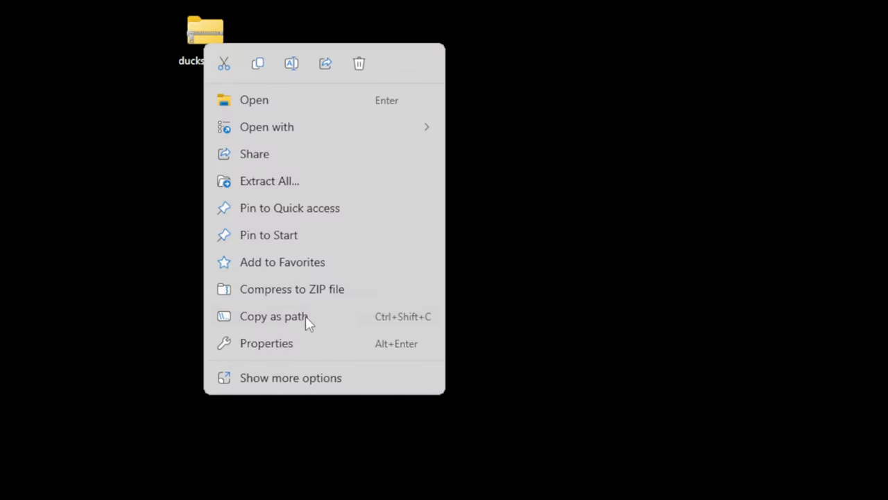
{"action": "left_click", "coordinate": [302, 381]}
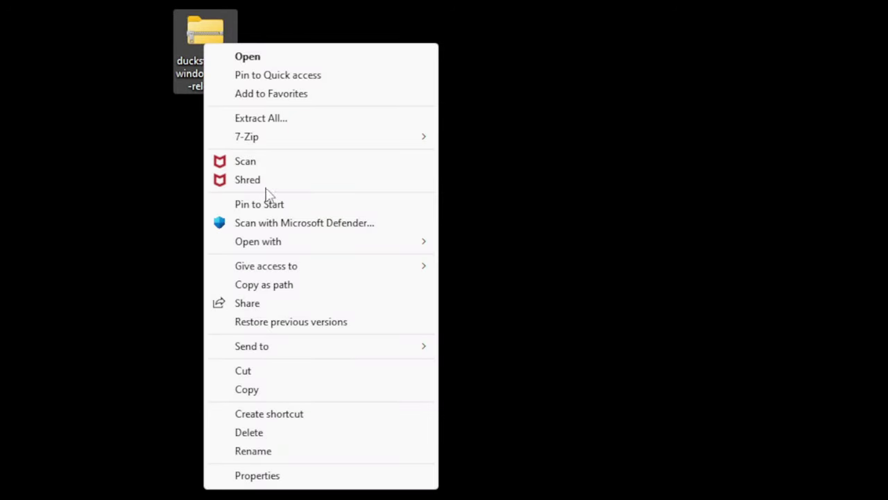
{"action": "mouse_move", "coordinate": [259, 141]}
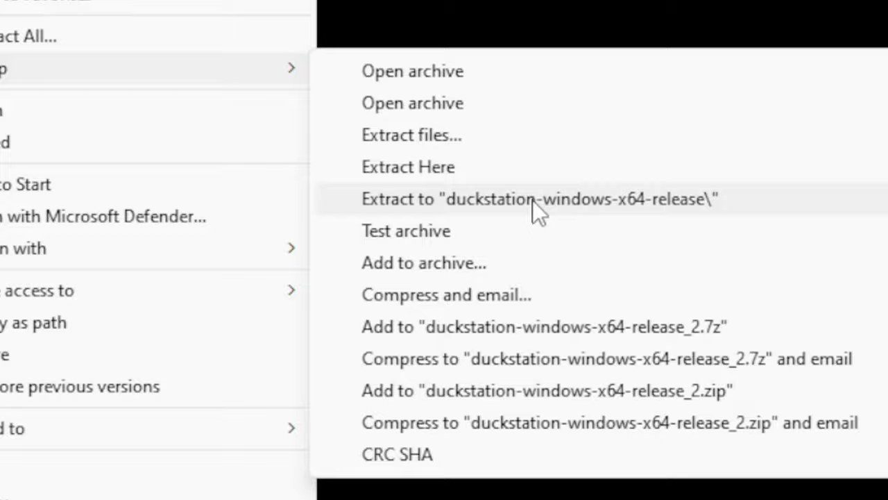
{"action": "left_click", "coordinate": [532, 200]}
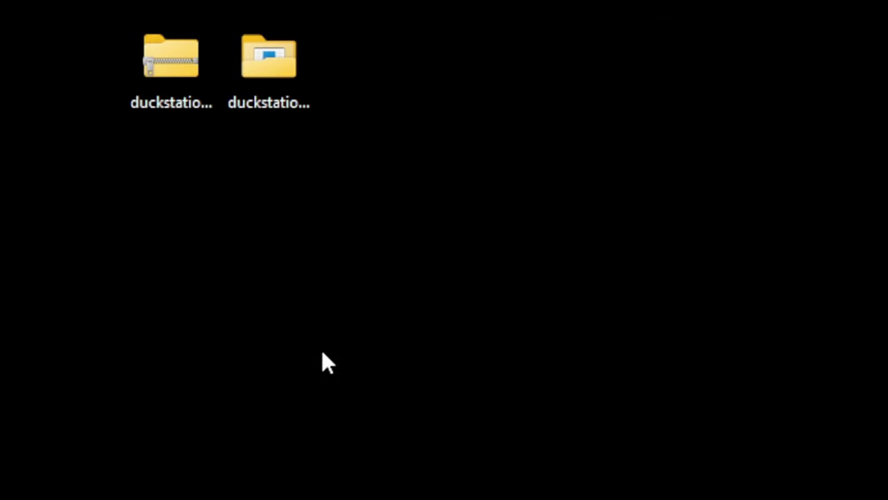
{"action": "right_click", "coordinate": [154, 68]}
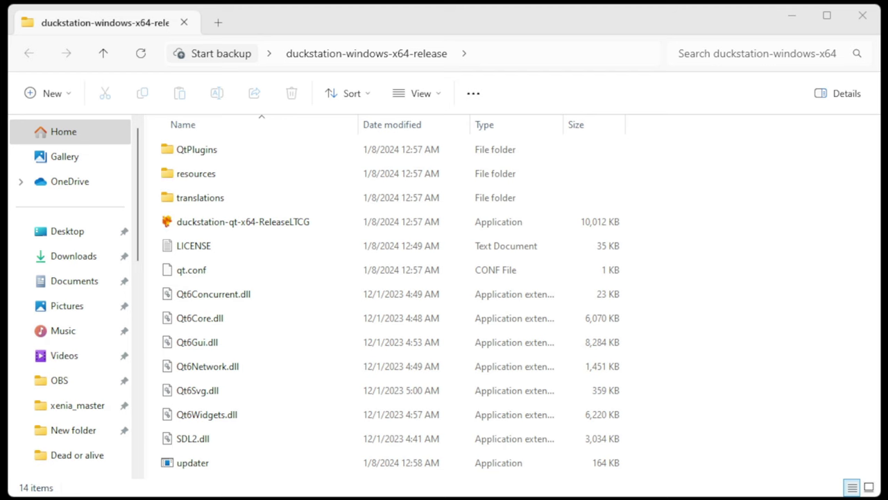
Create a new folder named bios inside the duckstation-windows-x64-release folder.
{"action": "right_click", "coordinate": [198, 480]}
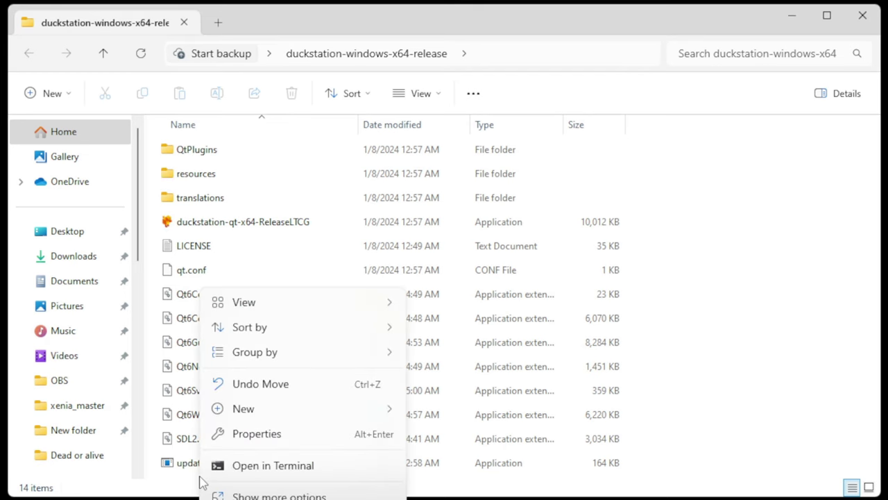
{"action": "mouse_move", "coordinate": [243, 408]}
{"action": "left_click", "coordinate": [436, 131]}
{"action": "key", "text": "BackSpace"}
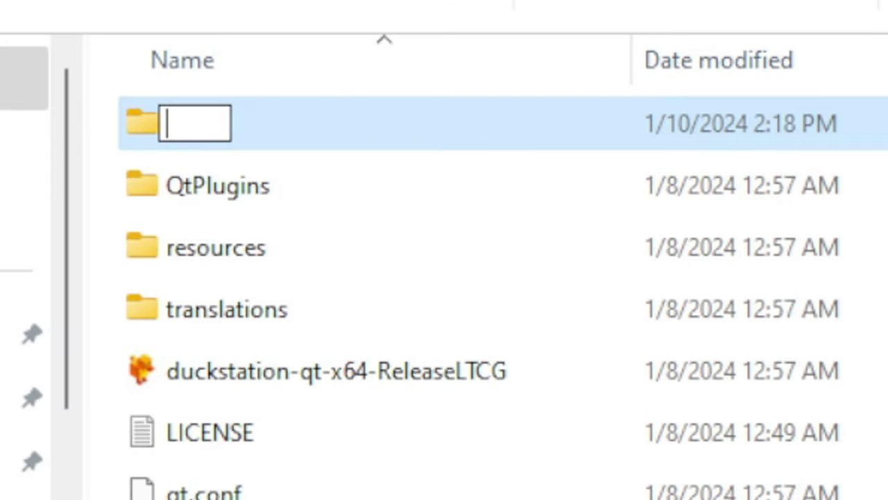
{"action": "type", "text": "bios"}
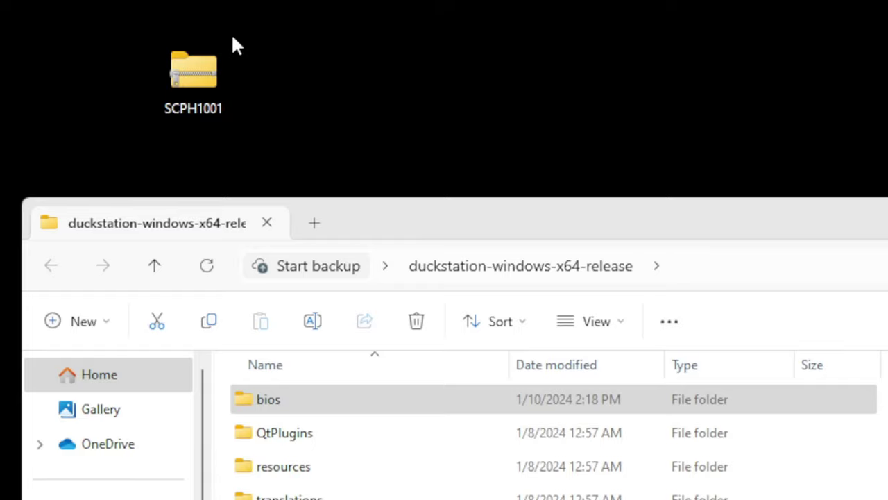
Extract the SCPH1001 archive directly onto the desktop with 7-Zip and delete the archive.
{"action": "right_click", "coordinate": [188, 82]}
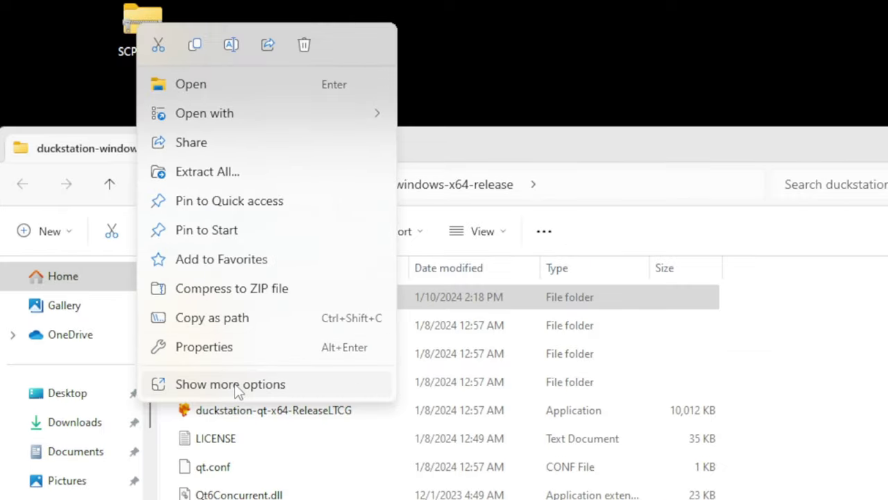
{"action": "left_click", "coordinate": [319, 497]}
{"action": "mouse_move", "coordinate": [187, 127]}
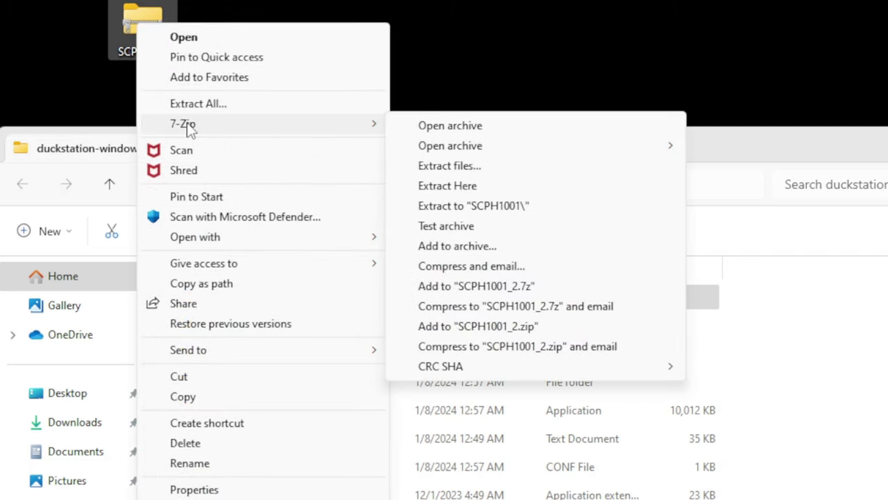
{"action": "left_click", "coordinate": [478, 190]}
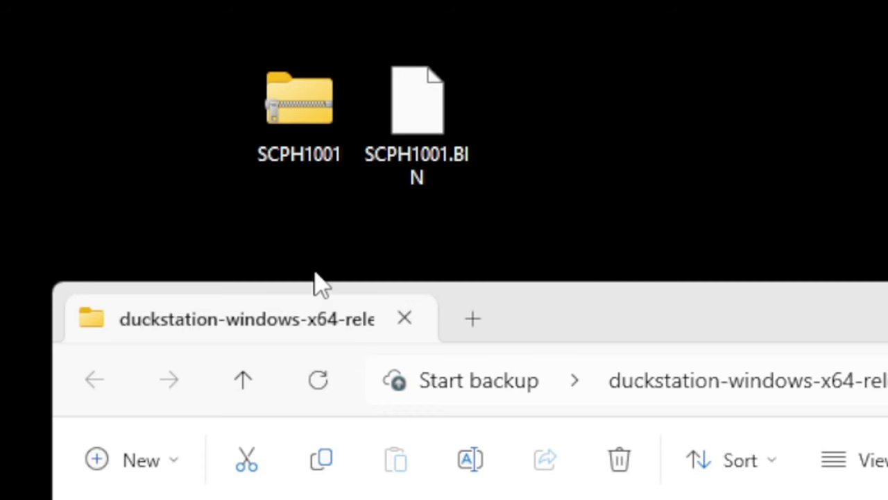
{"action": "right_click", "coordinate": [143, 34]}
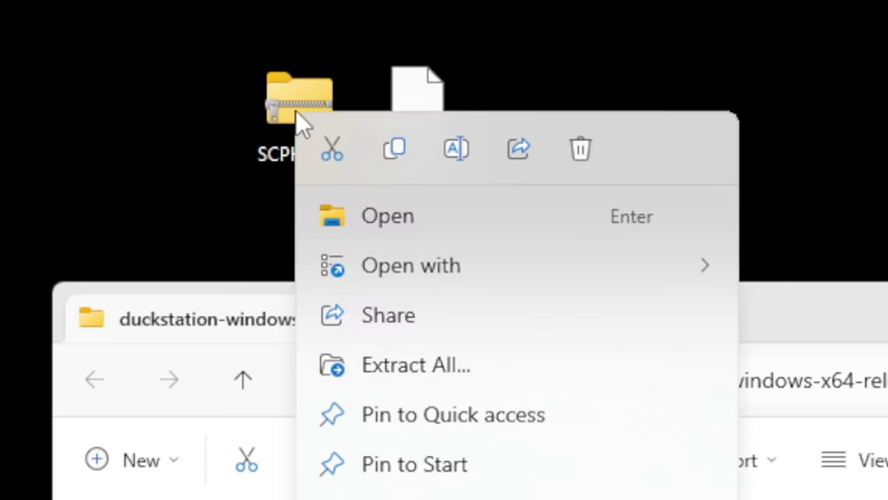
{"action": "left_click", "coordinate": [578, 149]}
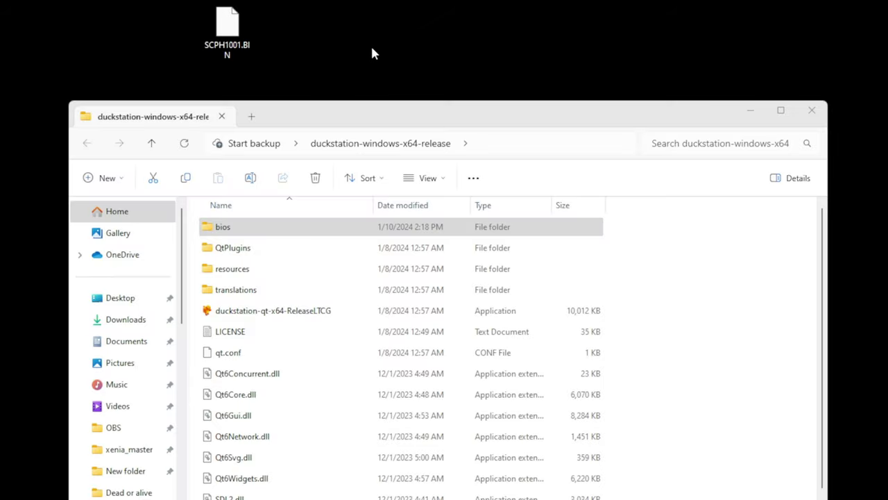
Move SCPH1001.BIN into the bios folder and launch duckstation-qt-x64-ReleaseLTCG.
{"action": "left_click_drag", "start_coordinate": [226, 28], "coordinate": [232, 233]}
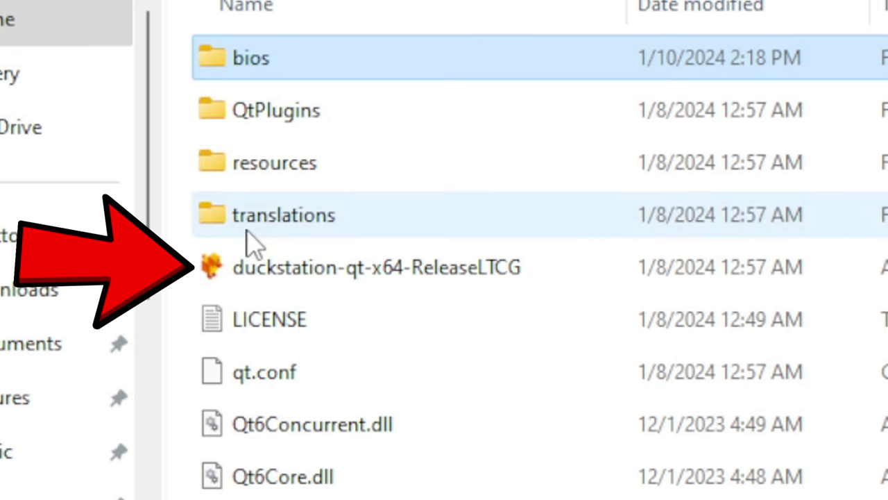
{"action": "double_click", "coordinate": [333, 269]}
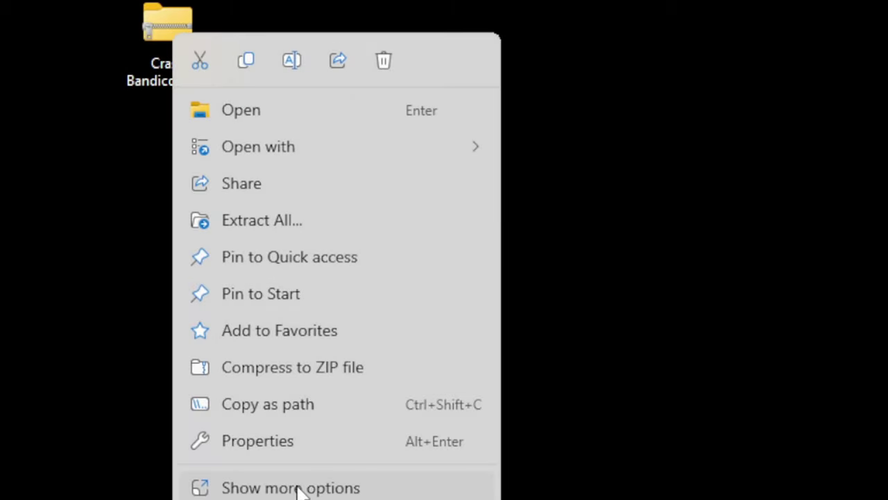
Extract the Crash Bandicoot 2 - Cortex Strikes Back (USA) archive into its own folder and open the game folder nested inside.
{"action": "left_click", "coordinate": [297, 488]}
{"action": "mouse_move", "coordinate": [258, 173]}
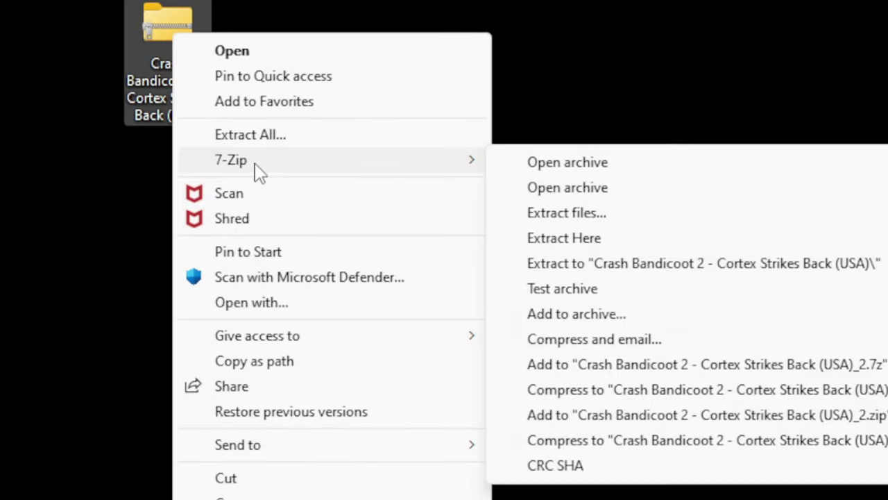
{"action": "left_click", "coordinate": [703, 265]}
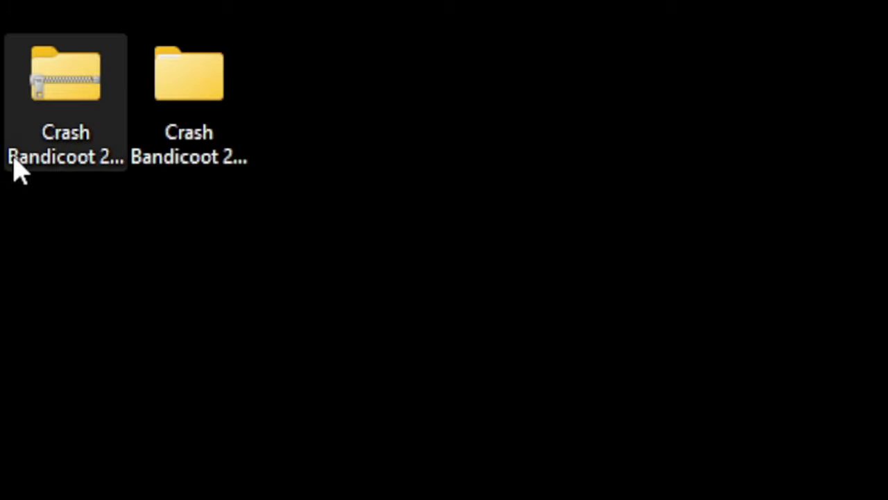
{"action": "right_click", "coordinate": [52, 104]}
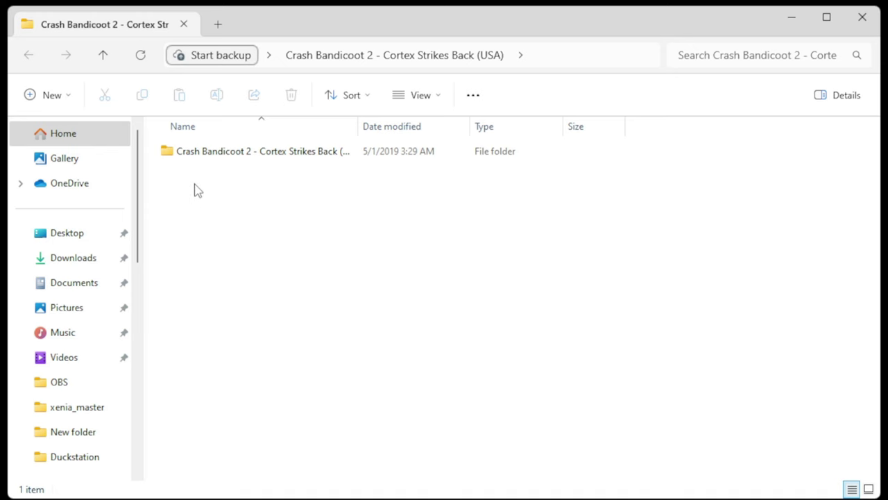
{"action": "double_click", "coordinate": [198, 156]}
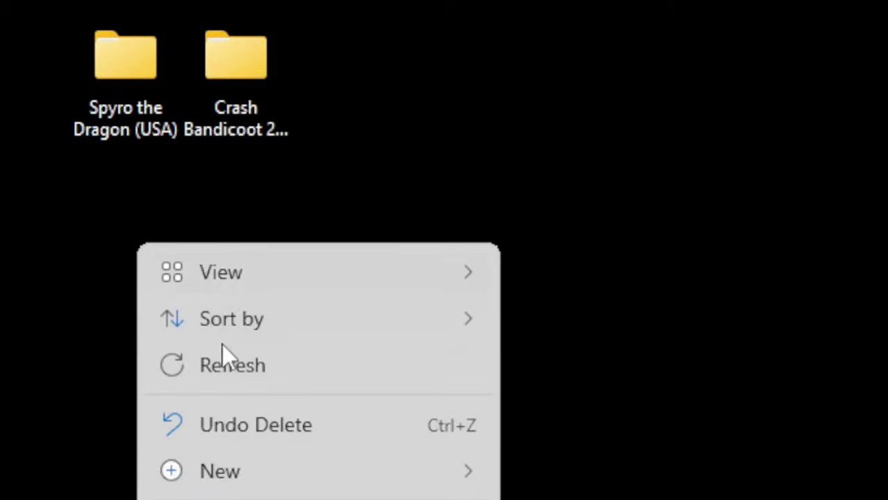
Create a new desktop folder named ps1 games.
{"action": "mouse_move", "coordinate": [271, 486]}
{"action": "left_click", "coordinate": [600, 471]}
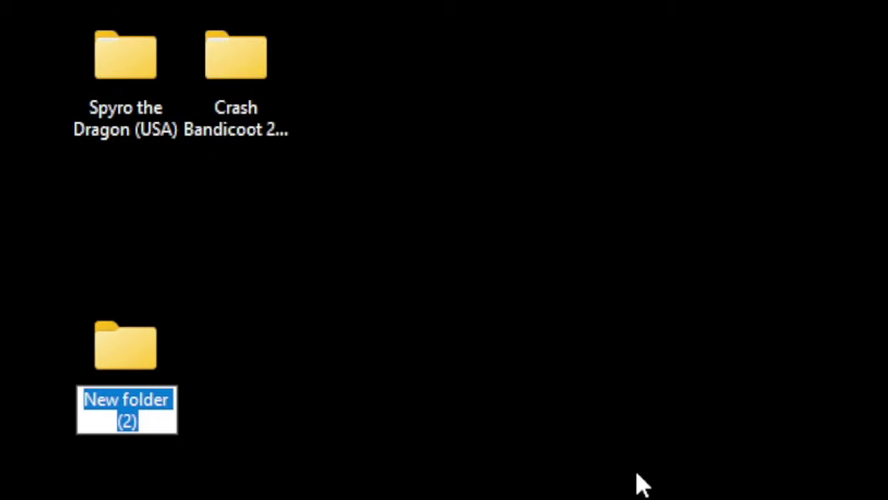
{"action": "type", "text": "ps1 game"}
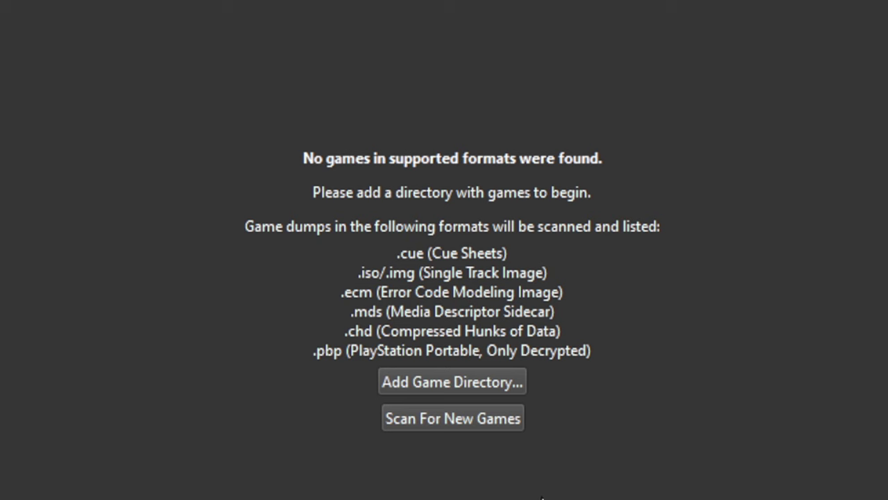
Add the desktop's ps1 games folder to DuckStation as a recursively scanned game directory and show the game list as a grid.
{"action": "left_click", "coordinate": [455, 380]}
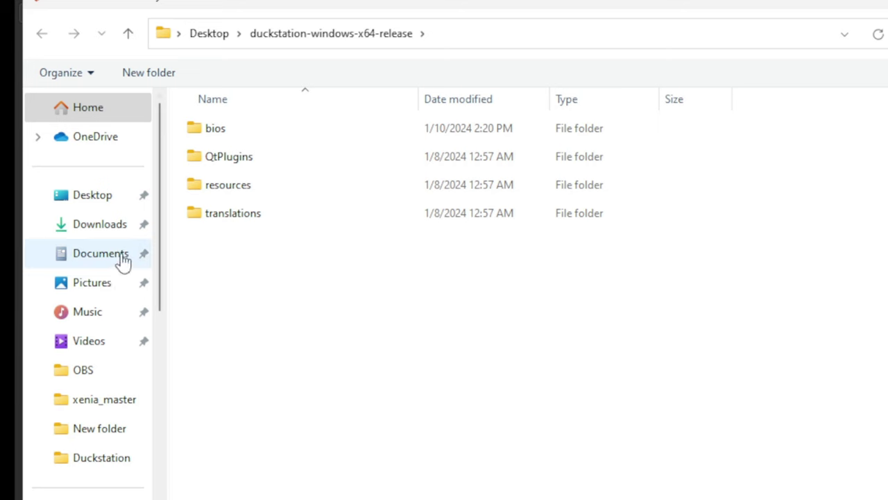
{"action": "left_click", "coordinate": [68, 200]}
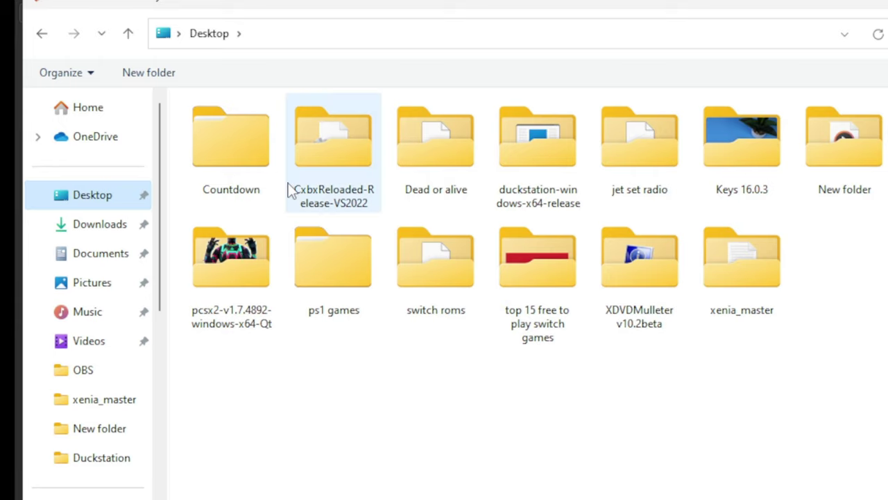
{"action": "double_click", "coordinate": [343, 259]}
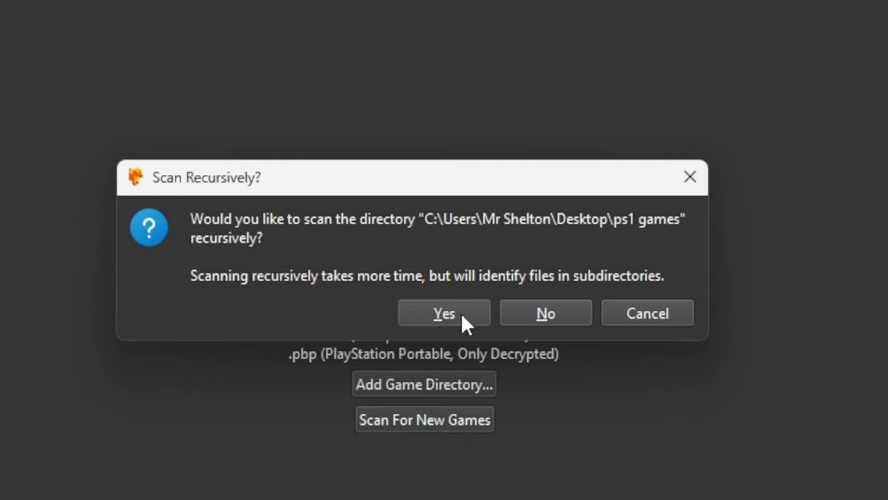
{"action": "left_click", "coordinate": [461, 312]}
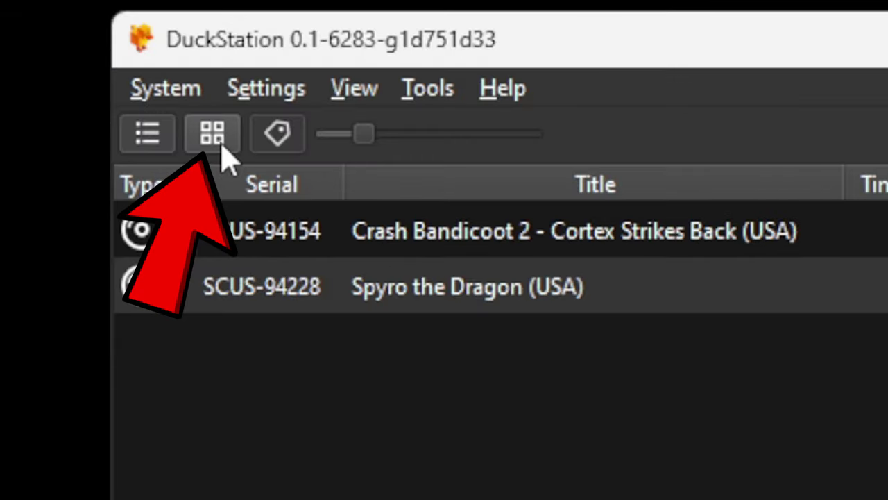
{"action": "left_click", "coordinate": [218, 144]}
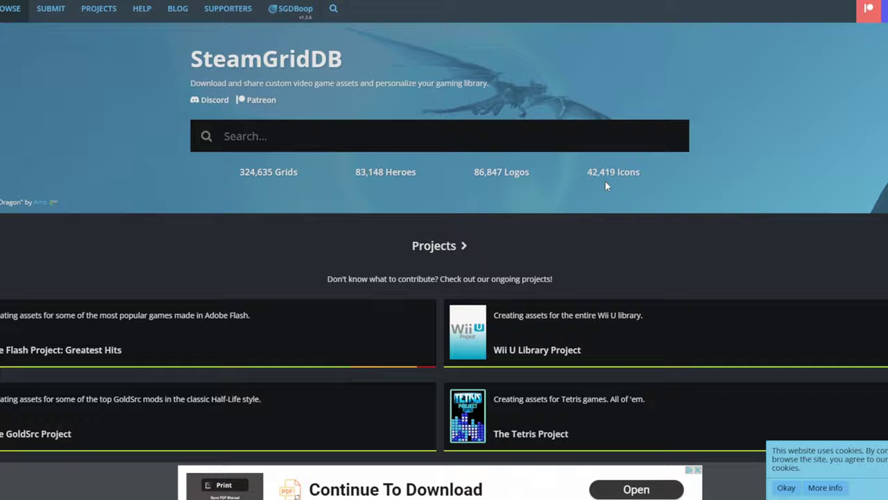
Search SteamGridDB for "crash bandicoot 2" and open the full-size 1024×1024 PNG cover with Crash in front of the Cortex hologram.
{"action": "left_click", "coordinate": [278, 141]}
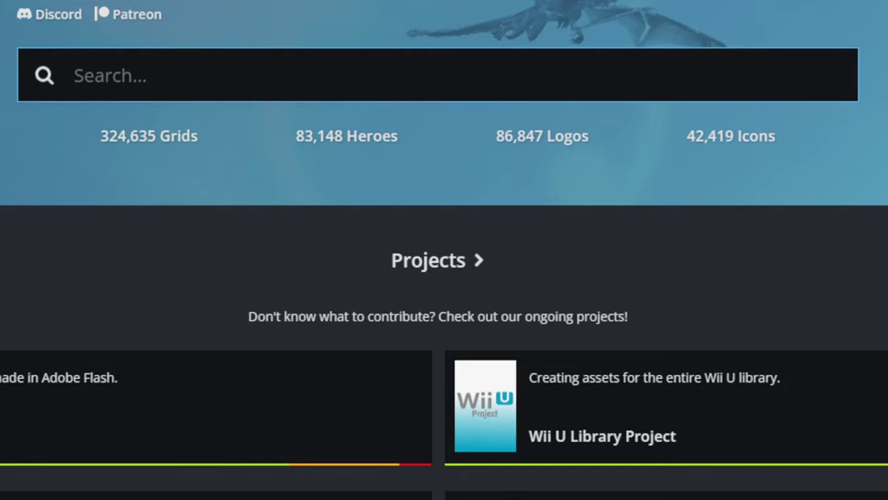
{"action": "type", "text": "crash bandicoot 2"}
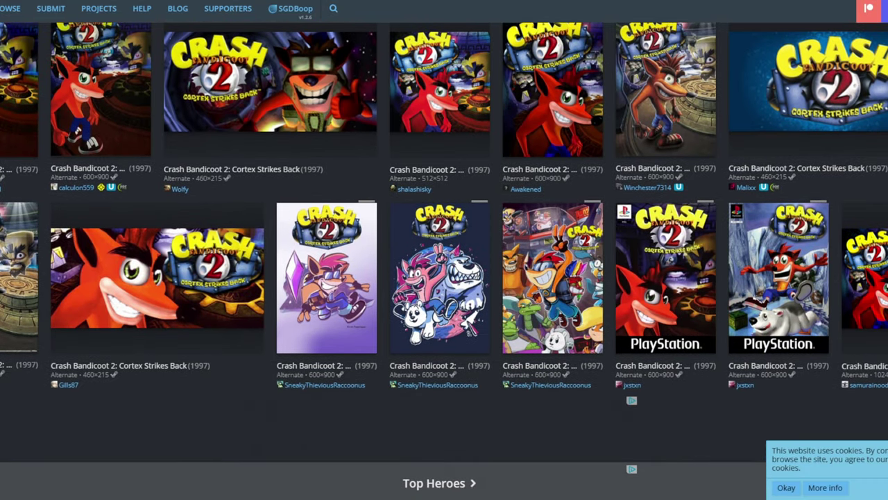
{"action": "left_click", "coordinate": [864, 278]}
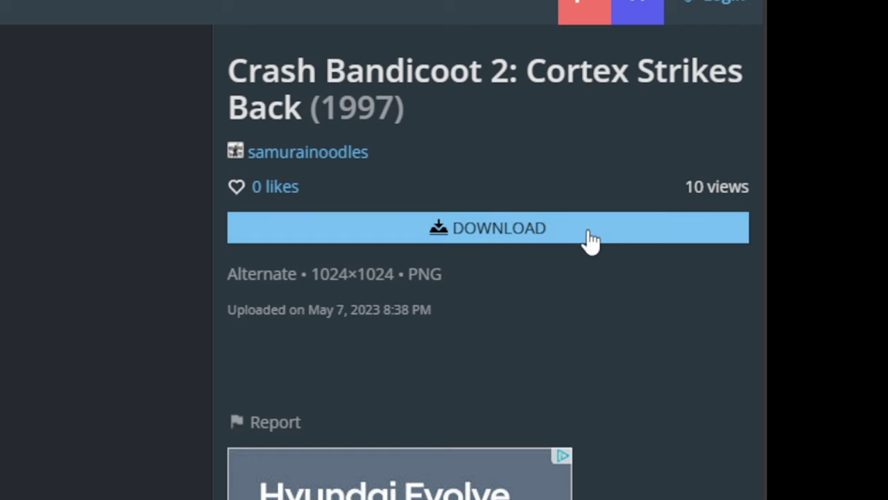
{"action": "left_click", "coordinate": [590, 239]}
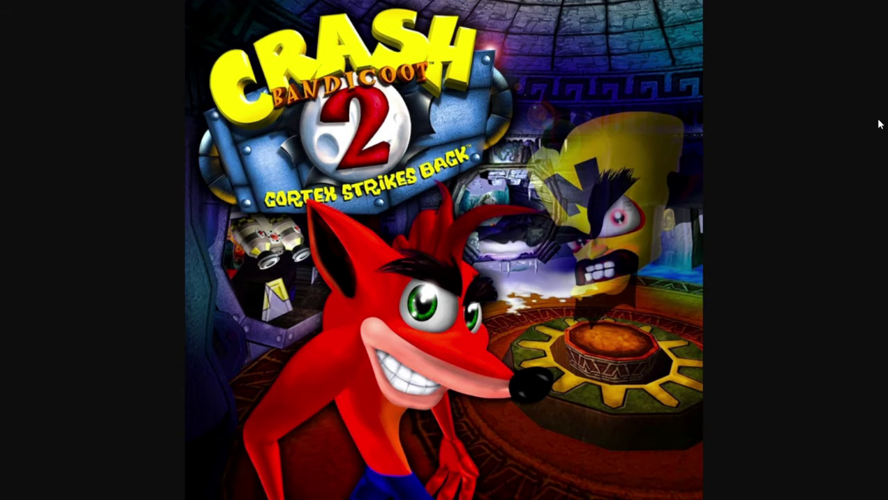
Save the Crash Bandicoot 2 cover image to the Desktop as a PNG under its suggested file name.
{"action": "right_click", "coordinate": [458, 219]}
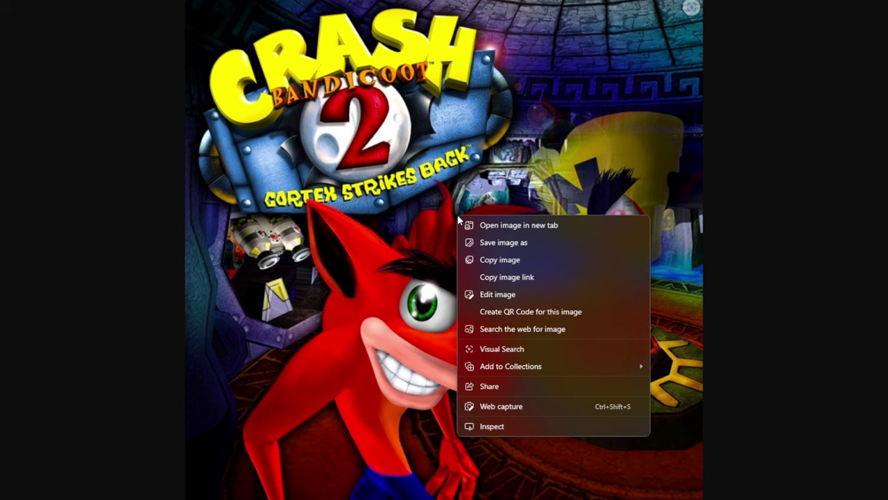
{"action": "left_click", "coordinate": [519, 243]}
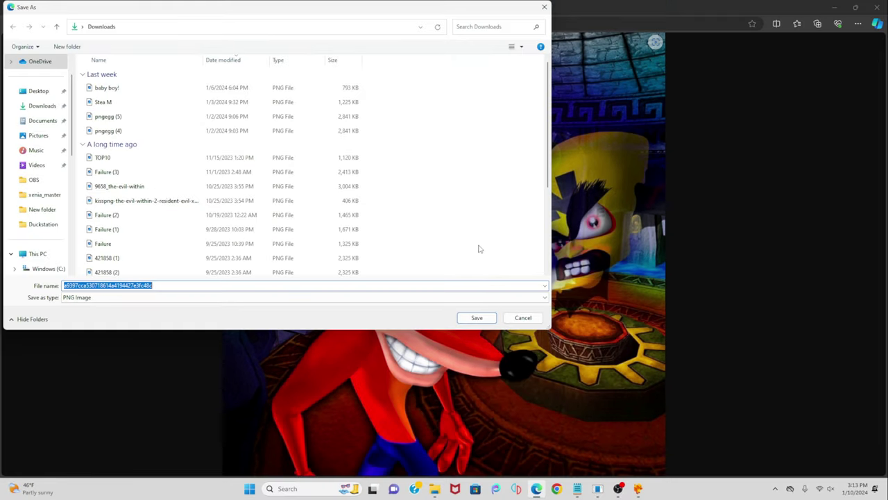
{"action": "left_click", "coordinate": [40, 94]}
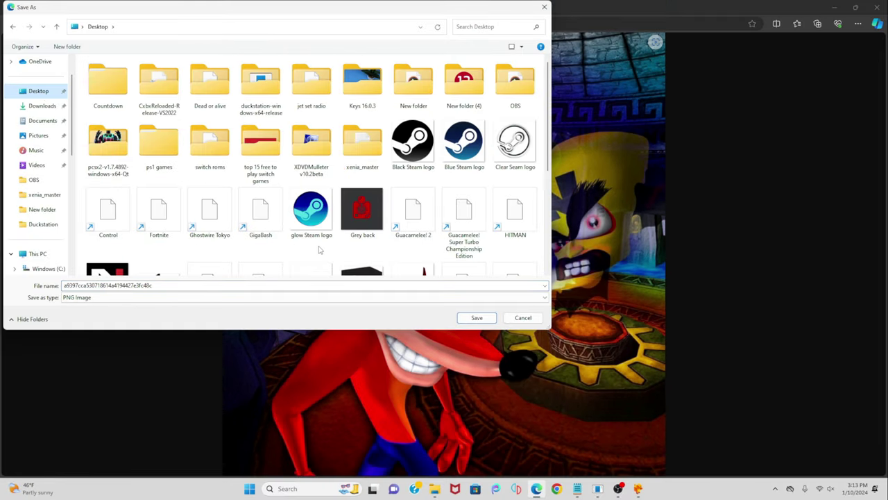
{"action": "left_click", "coordinate": [477, 317]}
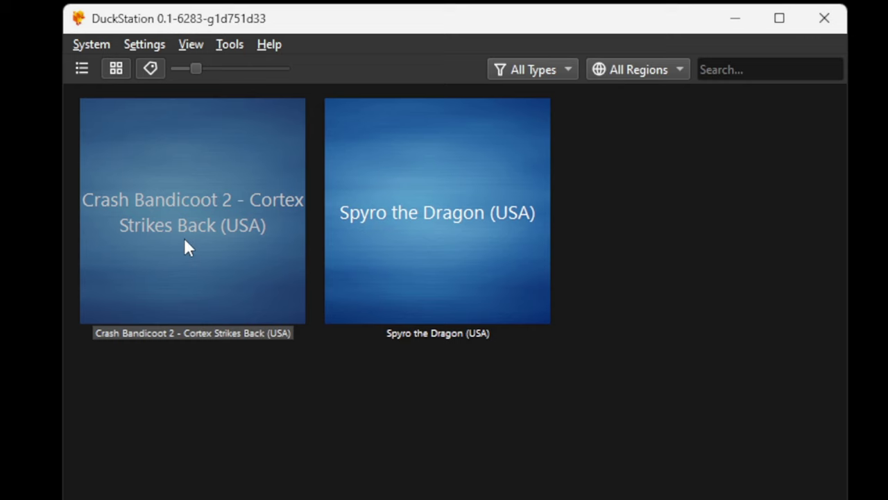
Set a9397cca530718614a4194427e3fc48c from the ps1 games folder as the cover image of Crash Bandicoot 2.
{"action": "right_click", "coordinate": [185, 232]}
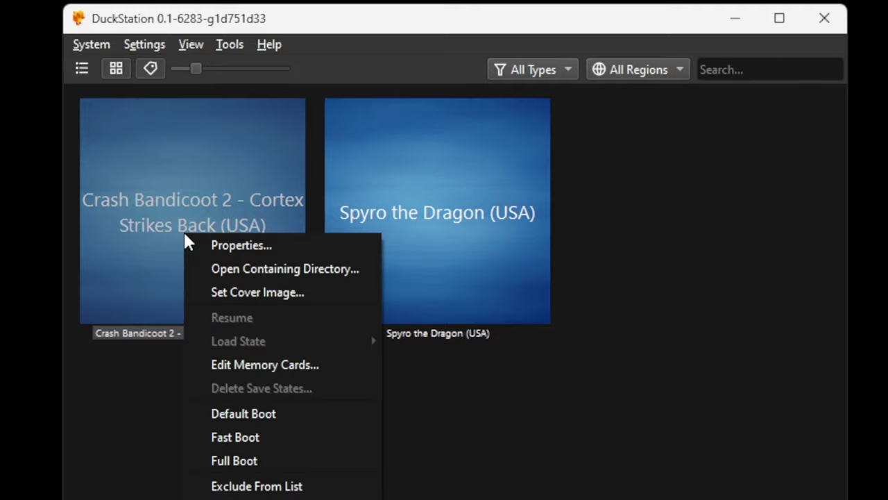
{"action": "left_click", "coordinate": [223, 290]}
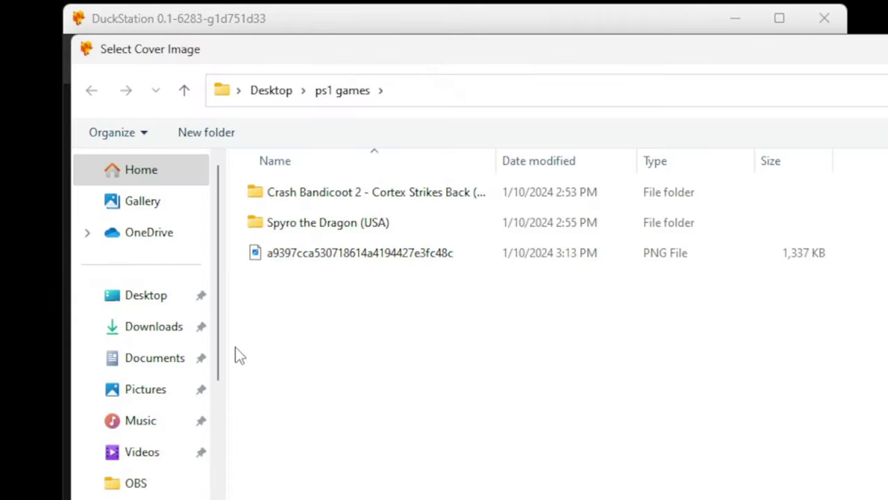
{"action": "double_click", "coordinate": [299, 252]}
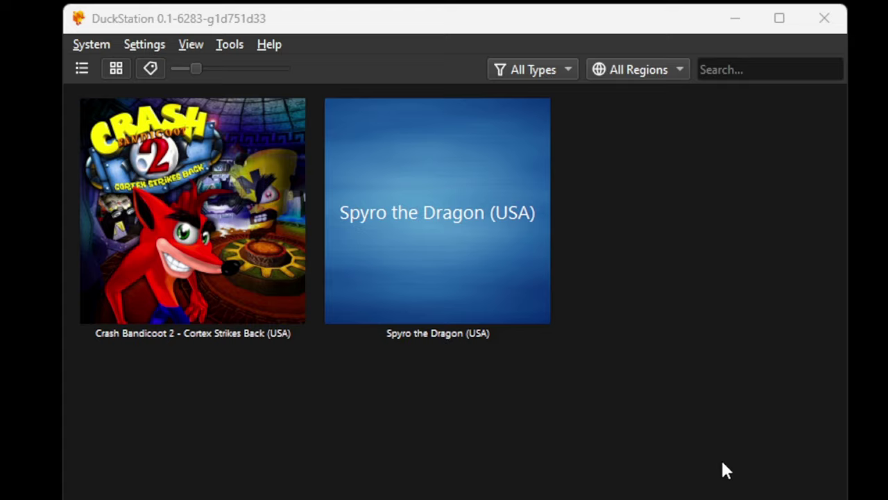
Set the BIOS directory to the bios folder inside the desktop's duckstation-windows-x64-release folder and check the BIOS choices for NTSC-J and NTSC-U/C.
{"action": "left_click", "coordinate": [149, 46]}
{"action": "left_click", "coordinate": [203, 136]}
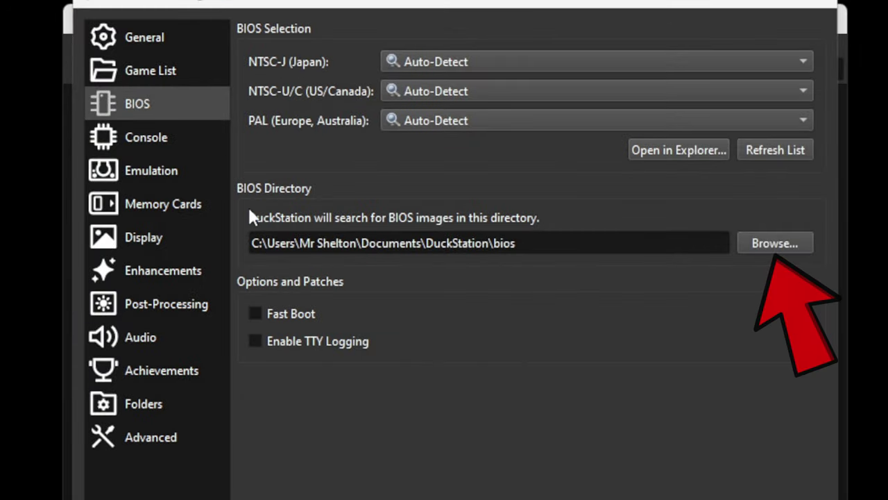
{"action": "left_click", "coordinate": [787, 245]}
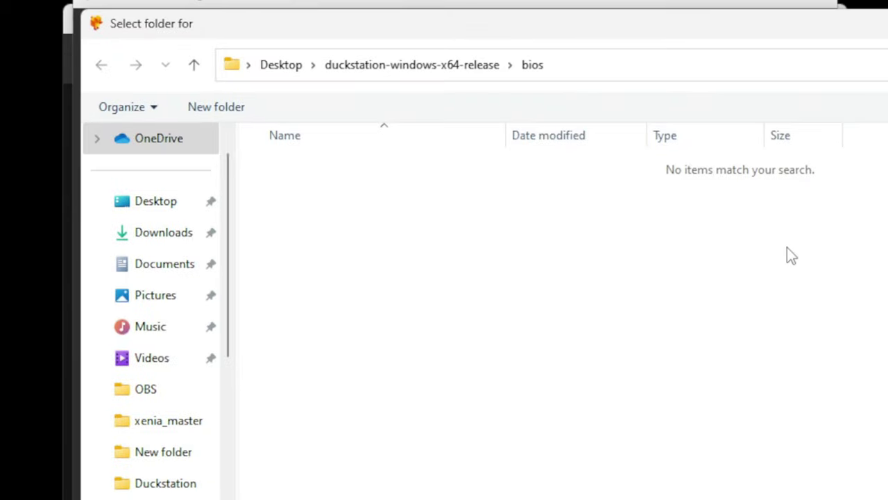
{"action": "left_click", "coordinate": [155, 206]}
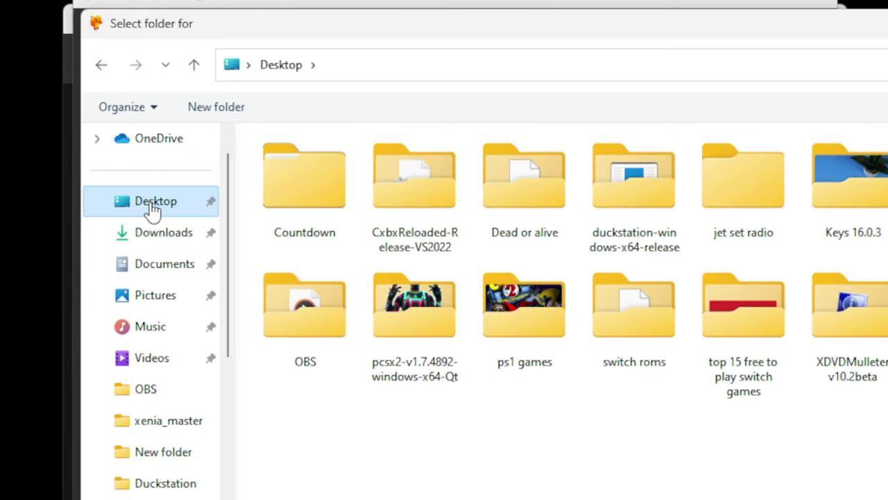
{"action": "left_click", "coordinate": [633, 188]}
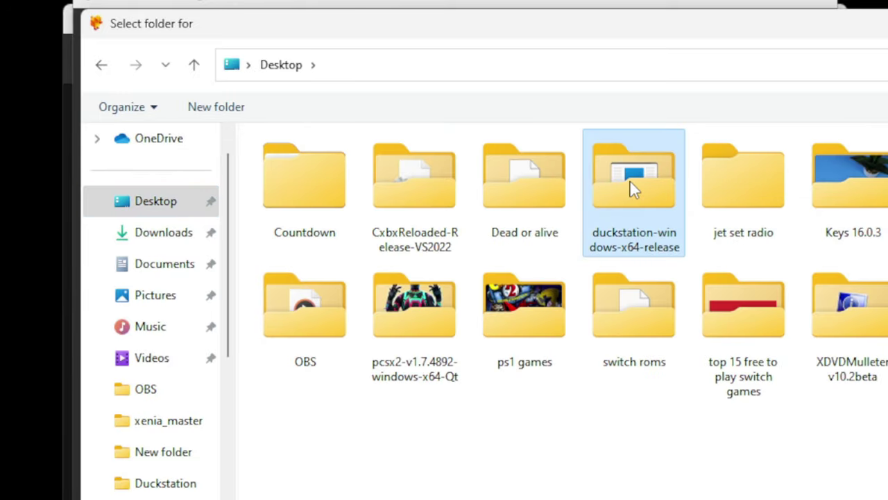
{"action": "double_click", "coordinate": [633, 189]}
{"action": "left_click", "coordinate": [303, 174]}
{"action": "double_click", "coordinate": [306, 174]}
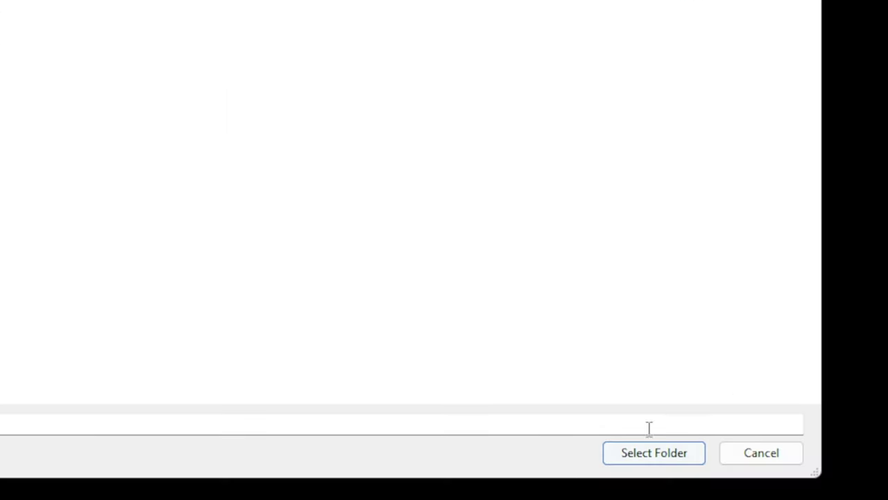
{"action": "left_click", "coordinate": [666, 454]}
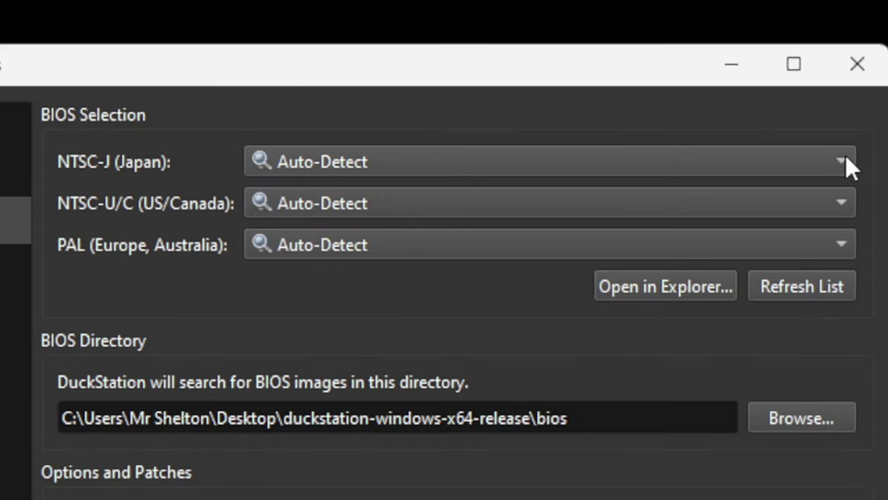
{"action": "left_click", "coordinate": [845, 158]}
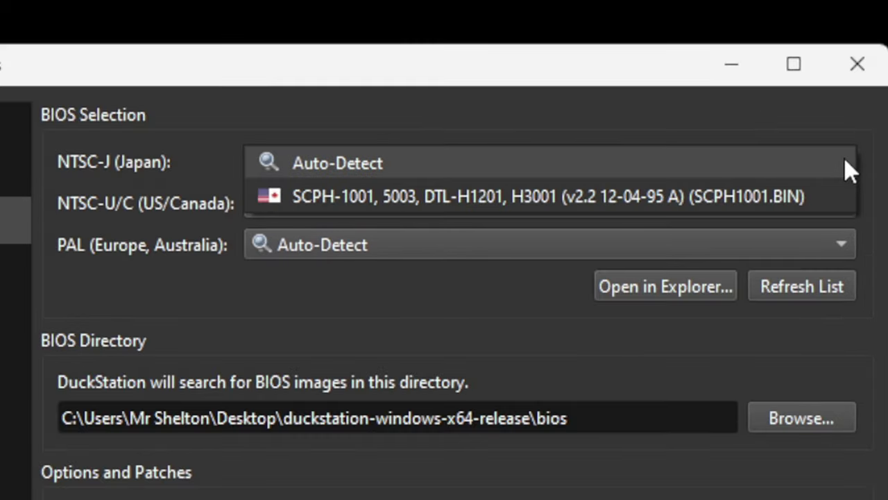
{"action": "left_click", "coordinate": [853, 208]}
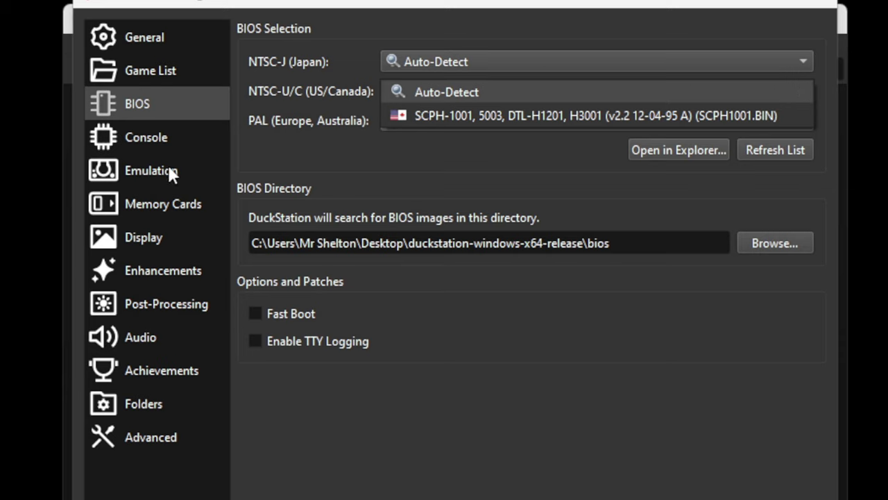
In the display settings, keep the Hardware (D3D11) renderer and set the adapter to NVIDIA GeForce RTX 3070.
{"action": "left_click", "coordinate": [144, 237]}
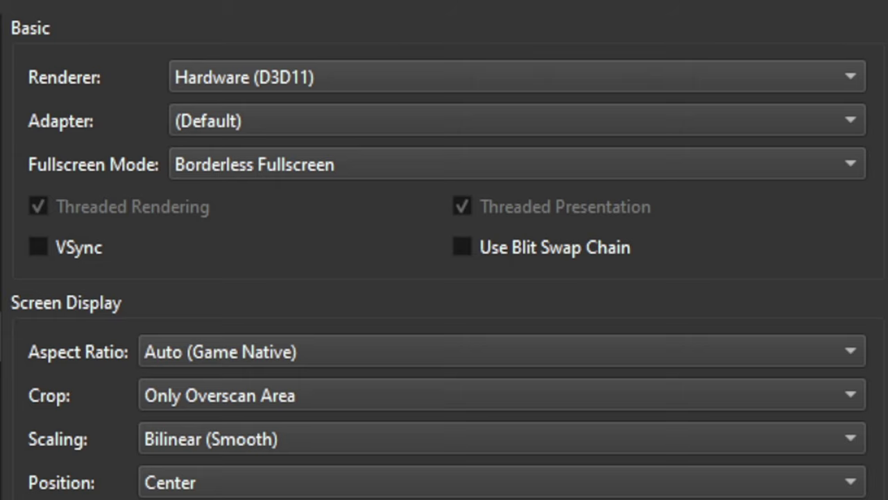
{"action": "left_click", "coordinate": [857, 79]}
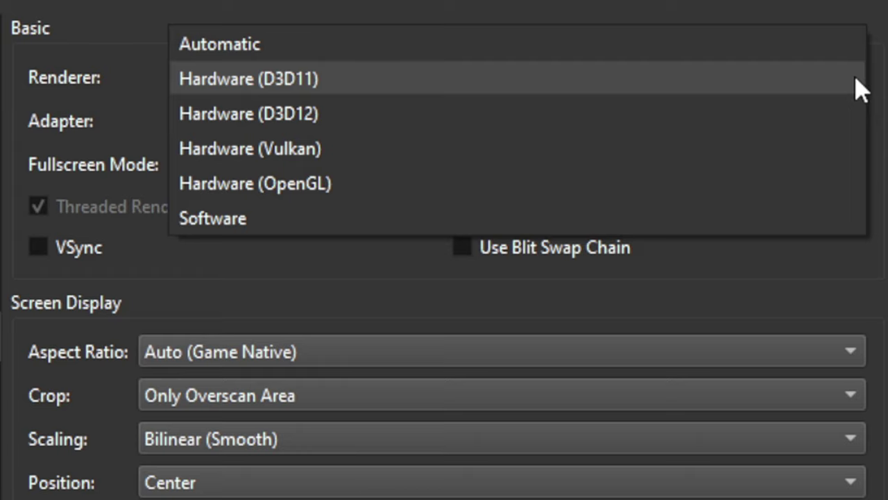
{"action": "left_click", "coordinate": [858, 82]}
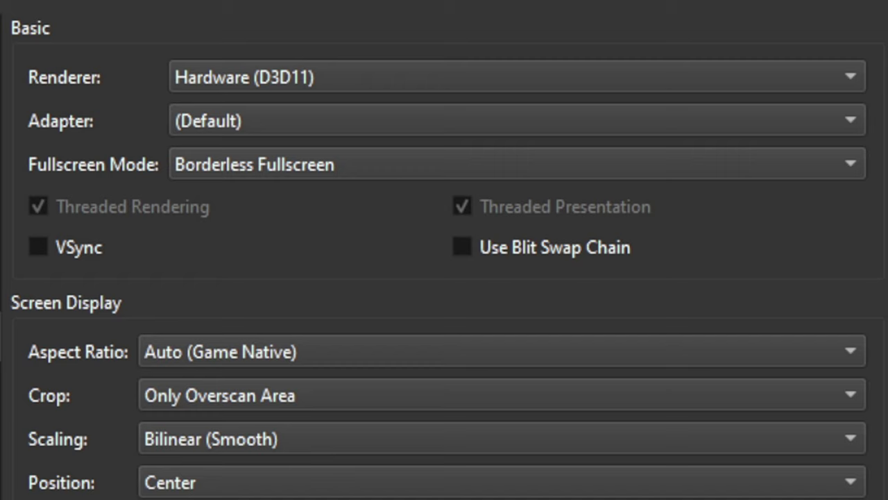
{"action": "left_click", "coordinate": [818, 125]}
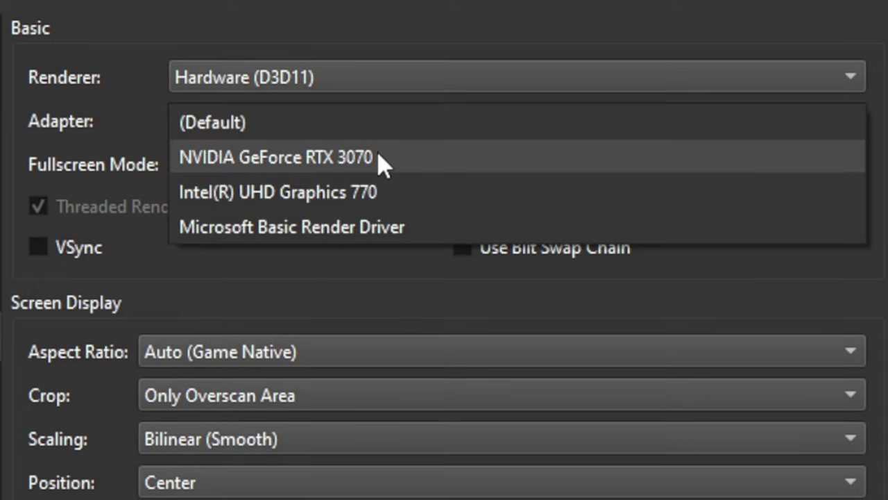
{"action": "left_click", "coordinate": [385, 162]}
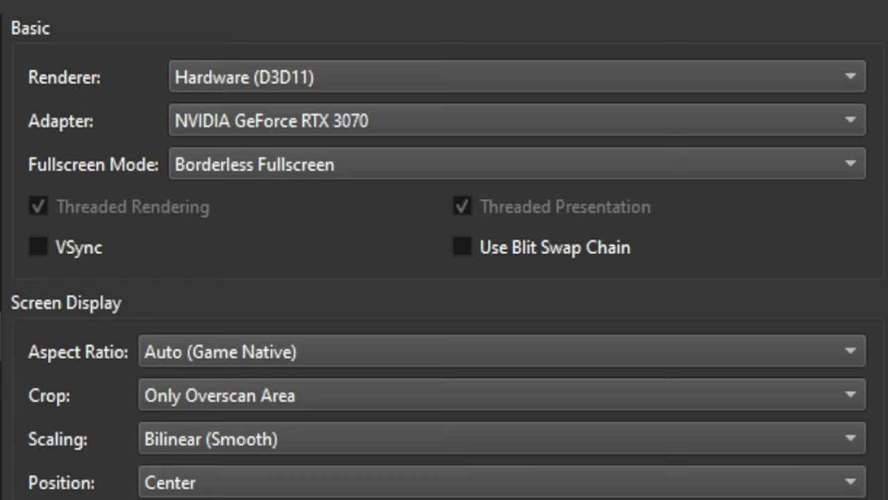
Enable VSync and set the screen display's aspect ratio to 16:9.
{"action": "left_click", "coordinate": [38, 250]}
{"action": "scroll", "coordinate": [445, 277], "scroll_direction": "down", "scroll_amount": 3}
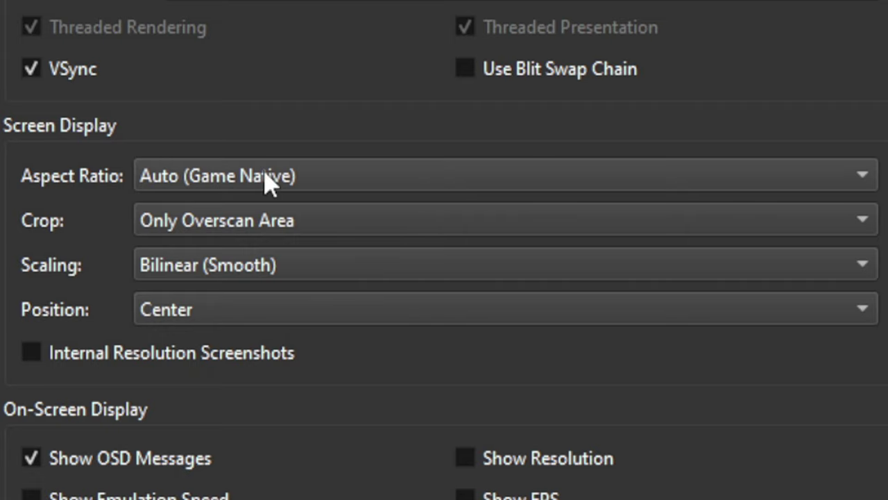
{"action": "left_click", "coordinate": [870, 187]}
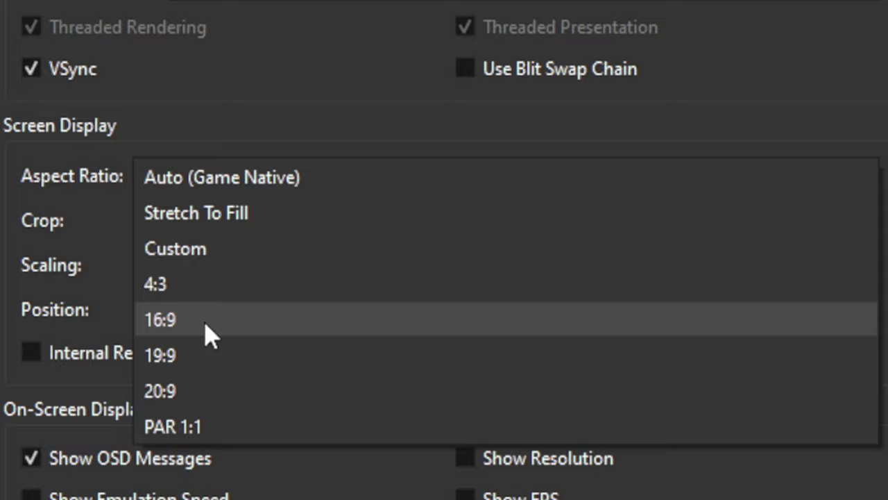
{"action": "left_click", "coordinate": [223, 327]}
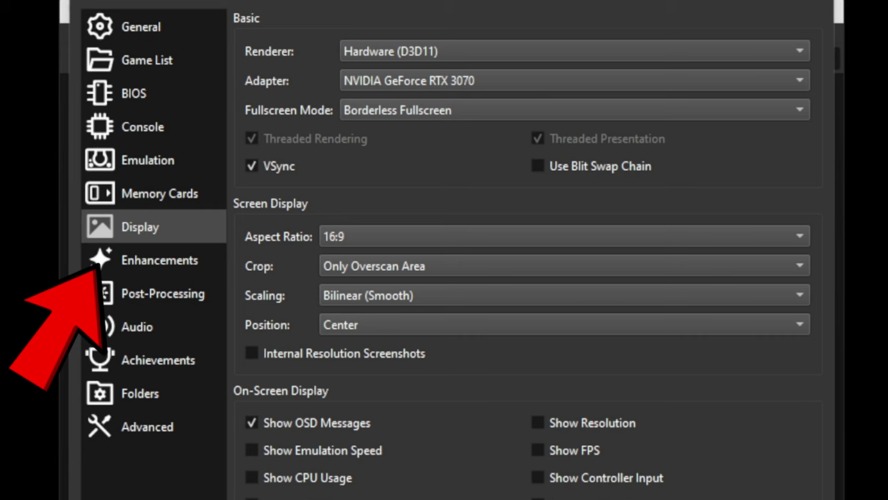
In the enhancement settings, set the internal resolution scale to 5x (for 1080p) and texture filtering to xBR (Very Slow), then close the settings.
{"action": "left_click", "coordinate": [167, 265]}
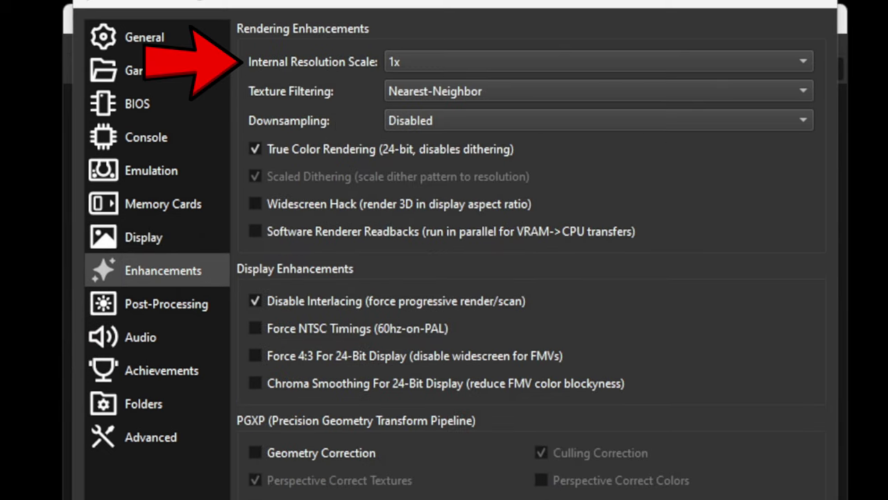
{"action": "left_click", "coordinate": [804, 62]}
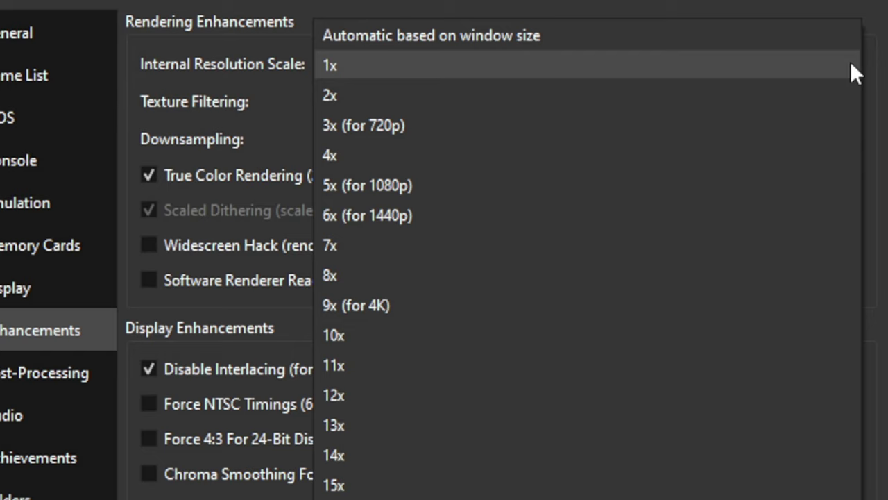
{"action": "left_click", "coordinate": [416, 187]}
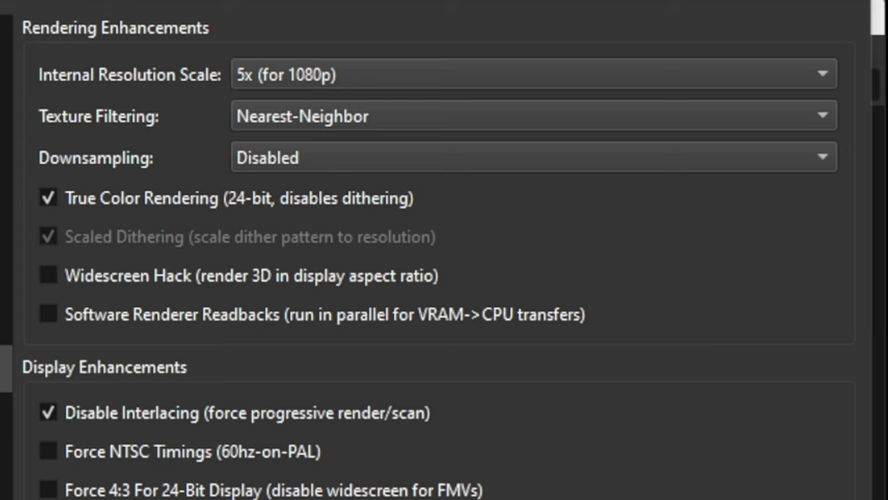
{"action": "left_click", "coordinate": [821, 115]}
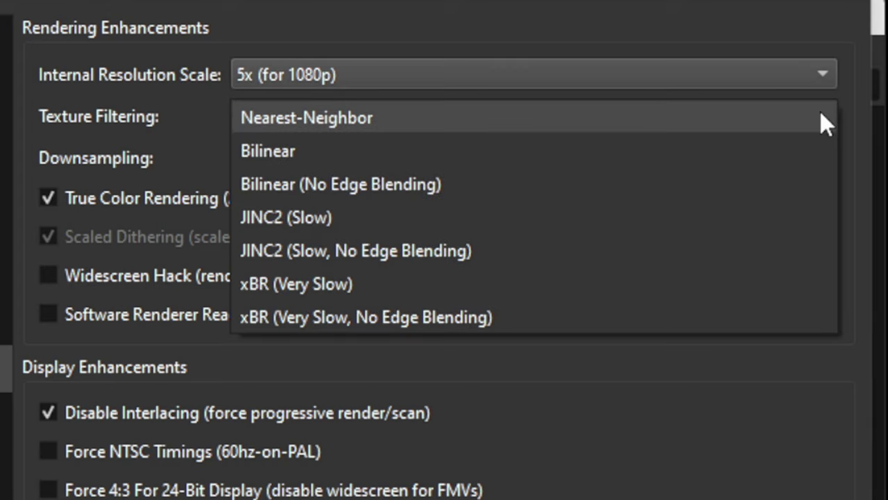
{"action": "left_click", "coordinate": [343, 282]}
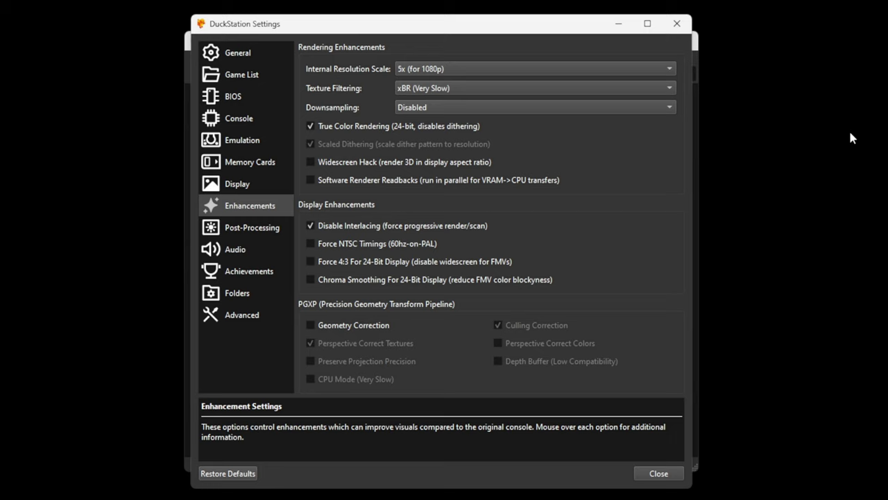
{"action": "left_click", "coordinate": [660, 475]}
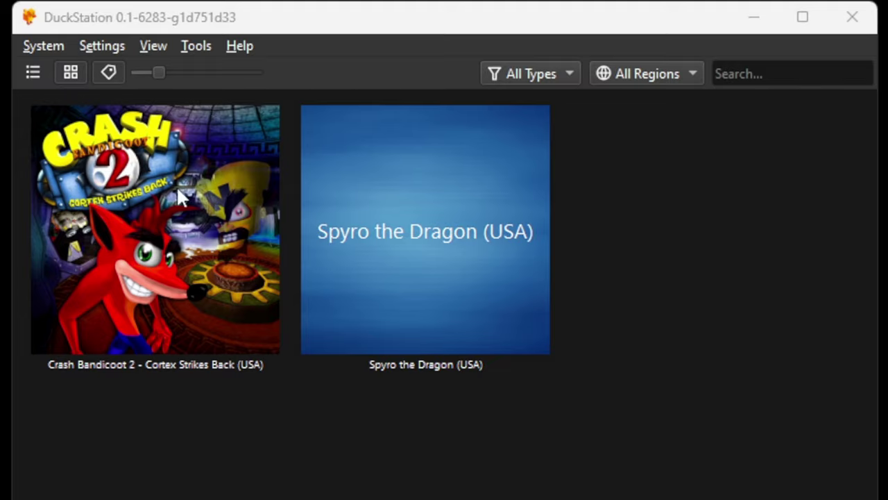
Bind Controller Port 1's four D-pad directions and left analog up to the matching inputs of the SDL-0 gamepad.
{"action": "left_click", "coordinate": [109, 46]}
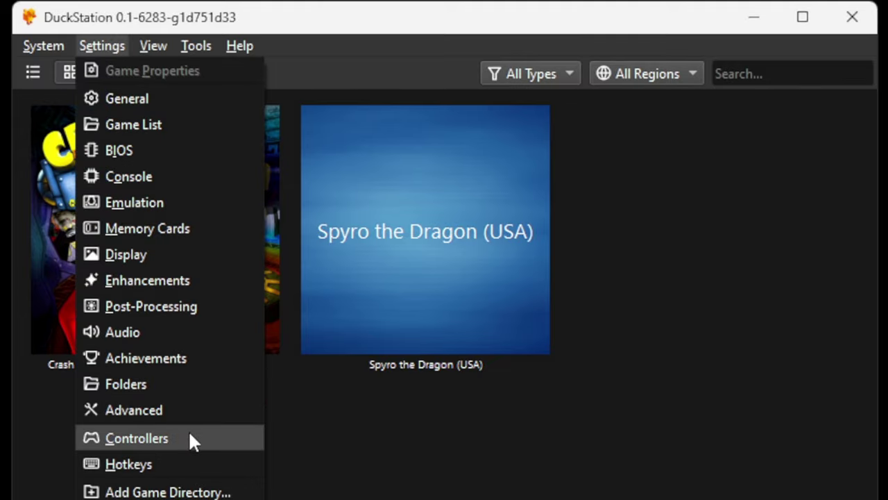
{"action": "left_click", "coordinate": [204, 436]}
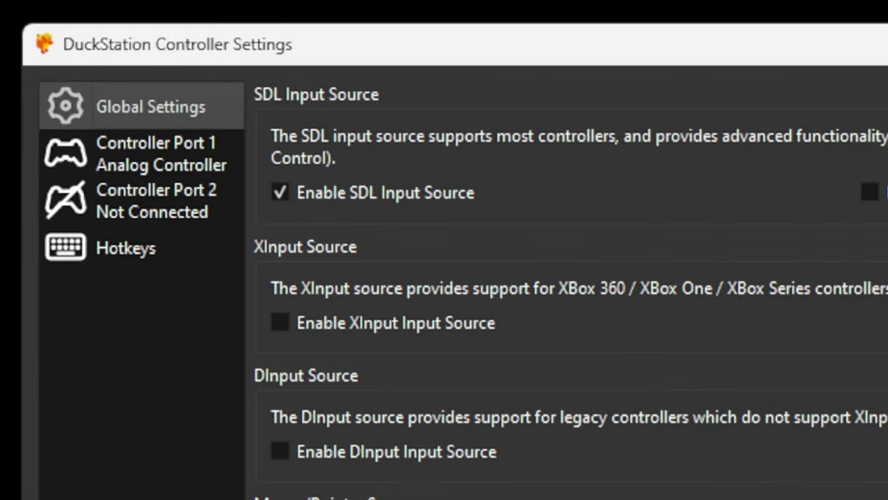
{"action": "left_click", "coordinate": [179, 165]}
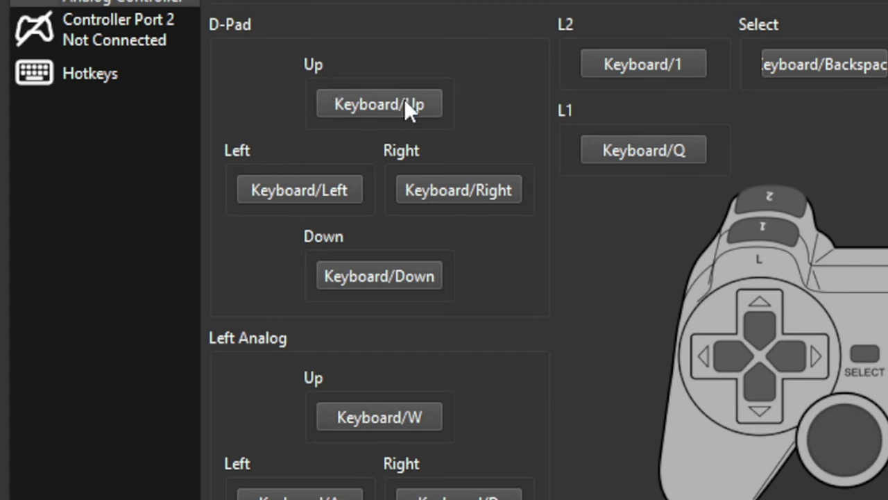
{"action": "left_click", "coordinate": [404, 103]}
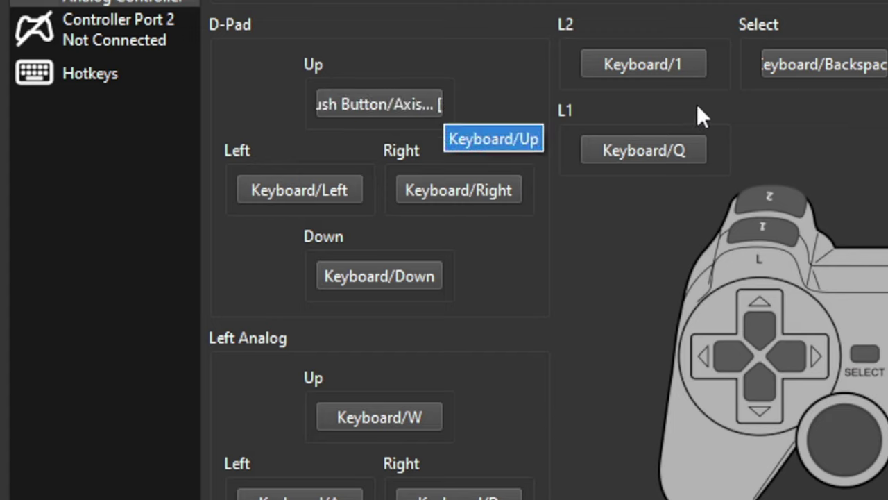
{"action": "left_click", "coordinate": [299, 191]}
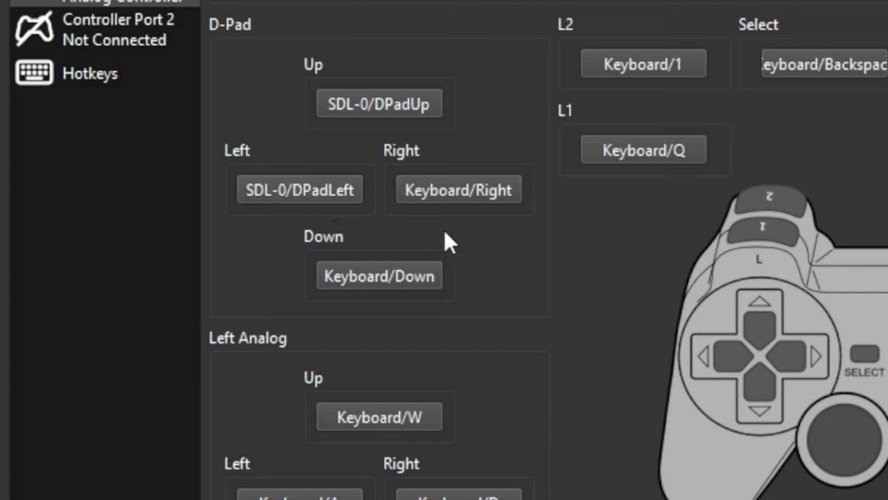
{"action": "left_click", "coordinate": [477, 189]}
{"action": "left_click", "coordinate": [397, 274]}
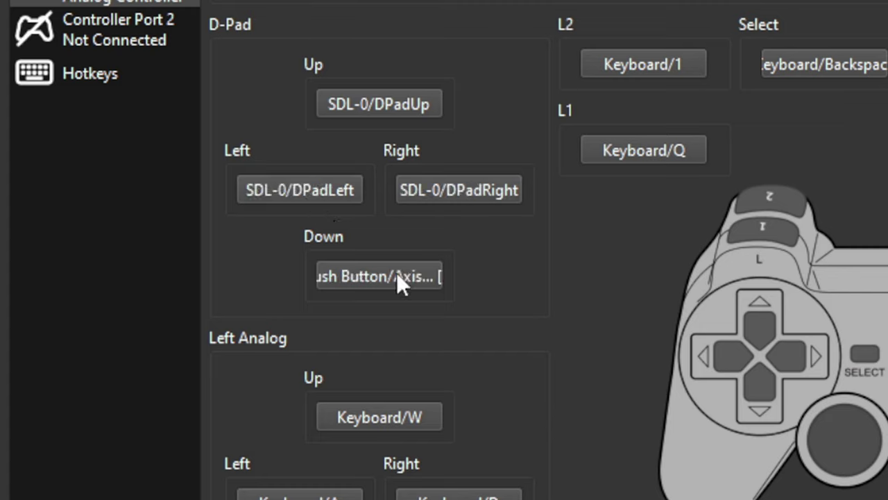
{"action": "left_click", "coordinate": [380, 417]}
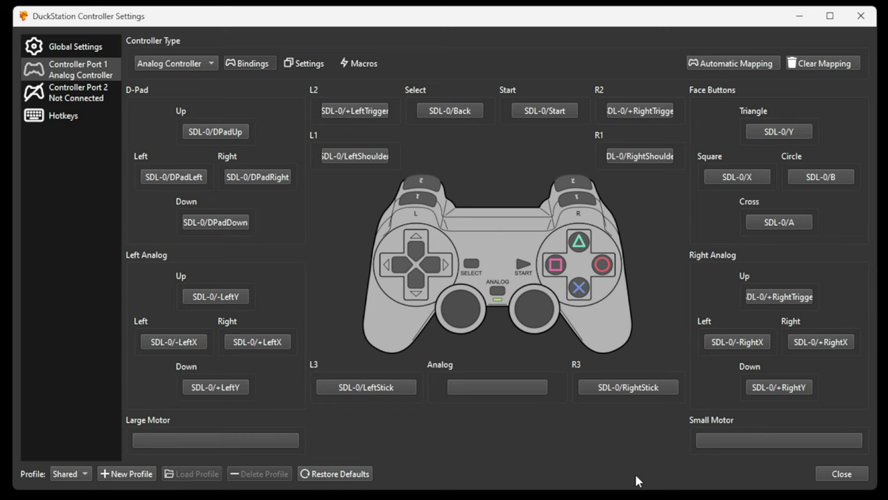
Create a new input profile named player1, copying all bindings from the current profile.
{"action": "left_click", "coordinate": [129, 475]}
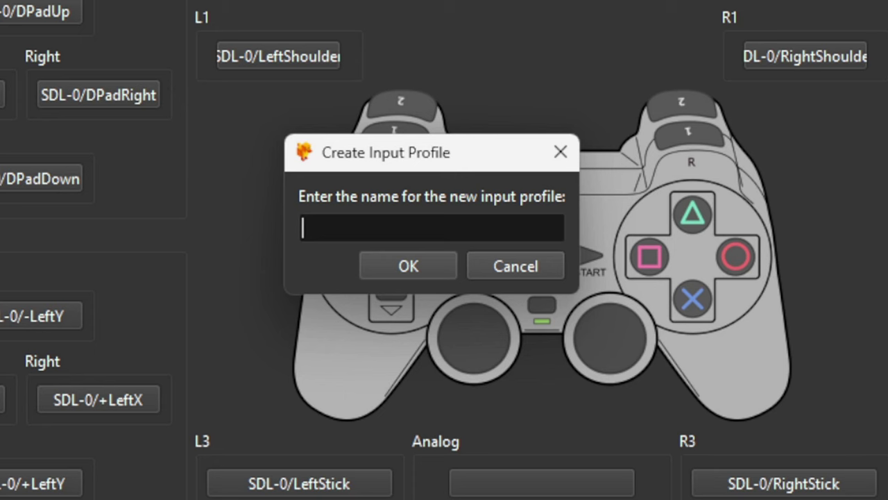
{"action": "type", "text": "player1"}
{"action": "left_click", "coordinate": [426, 263]}
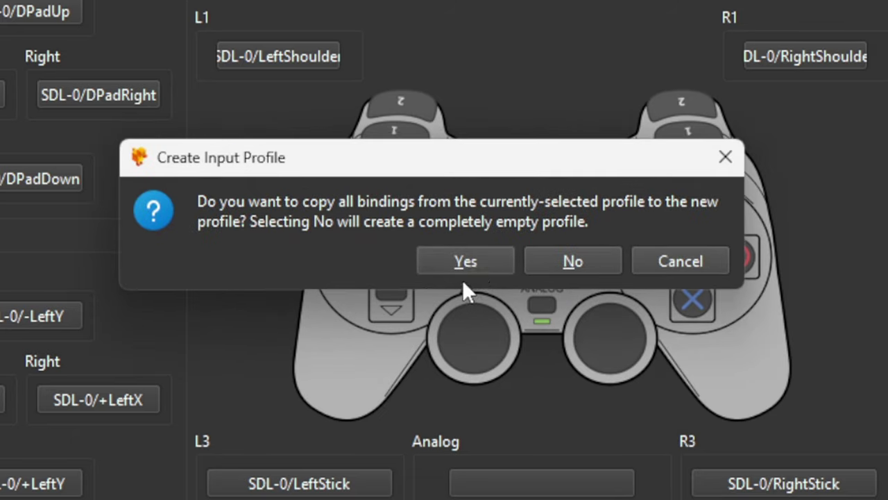
{"action": "left_click", "coordinate": [464, 263]}
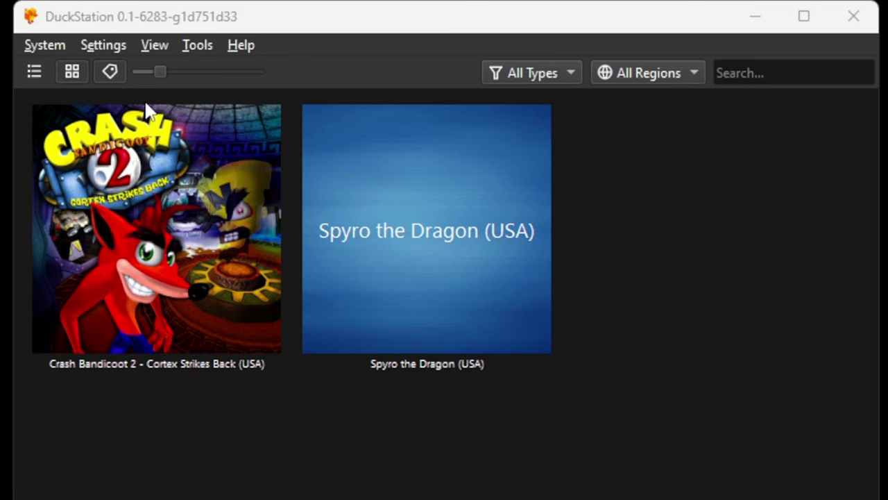
Enable Start Fullscreen in the general settings and launch Crash Bandicoot 2 from the game list.
{"action": "left_click", "coordinate": [110, 46]}
{"action": "left_click", "coordinate": [129, 98]}
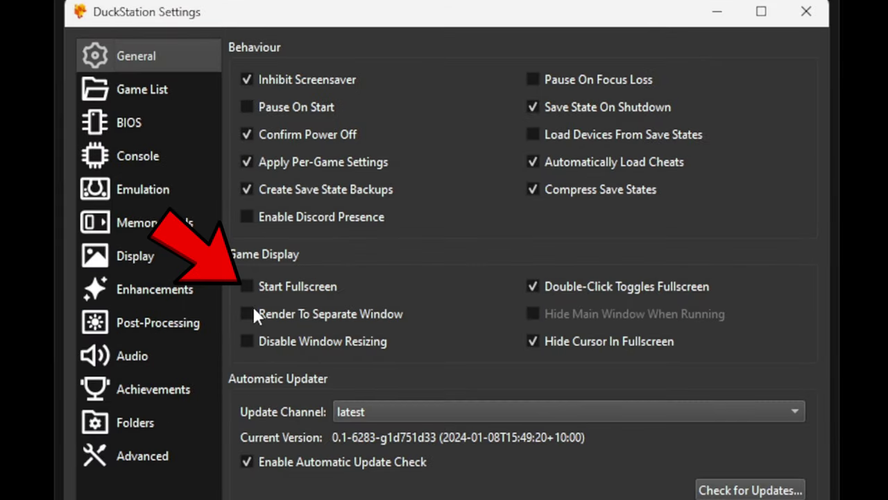
{"action": "left_click", "coordinate": [248, 288]}
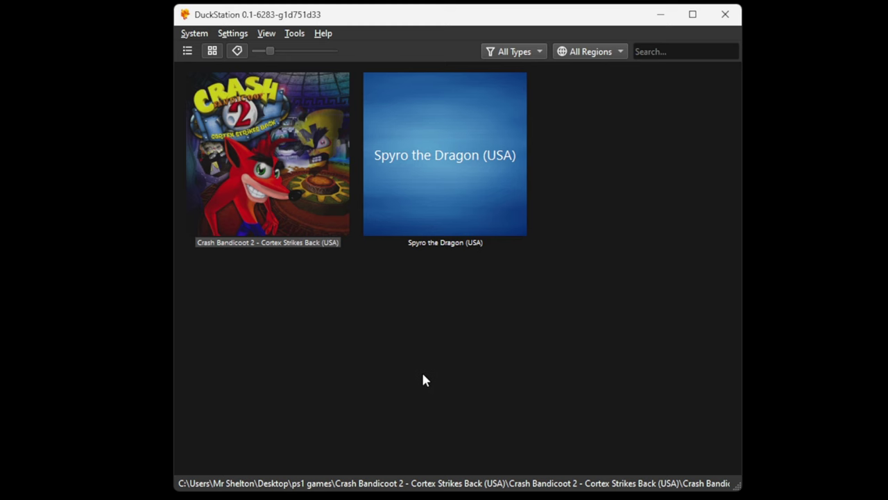
{"action": "double_click", "coordinate": [292, 172]}
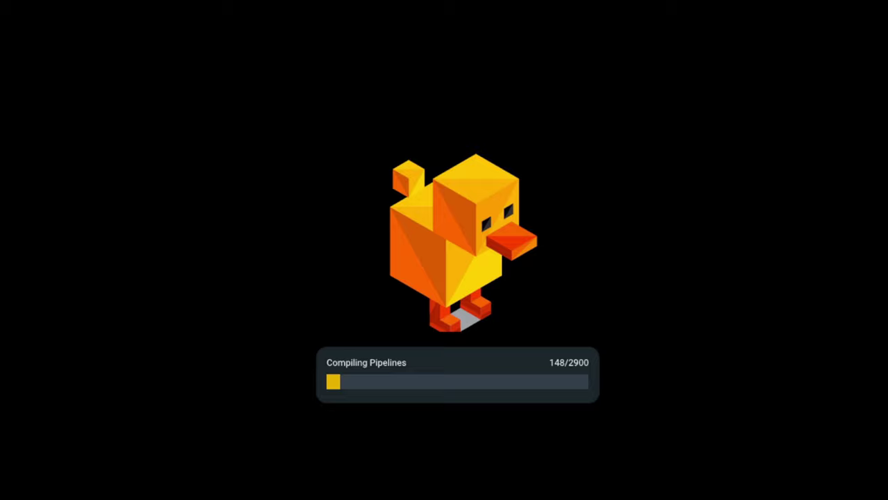